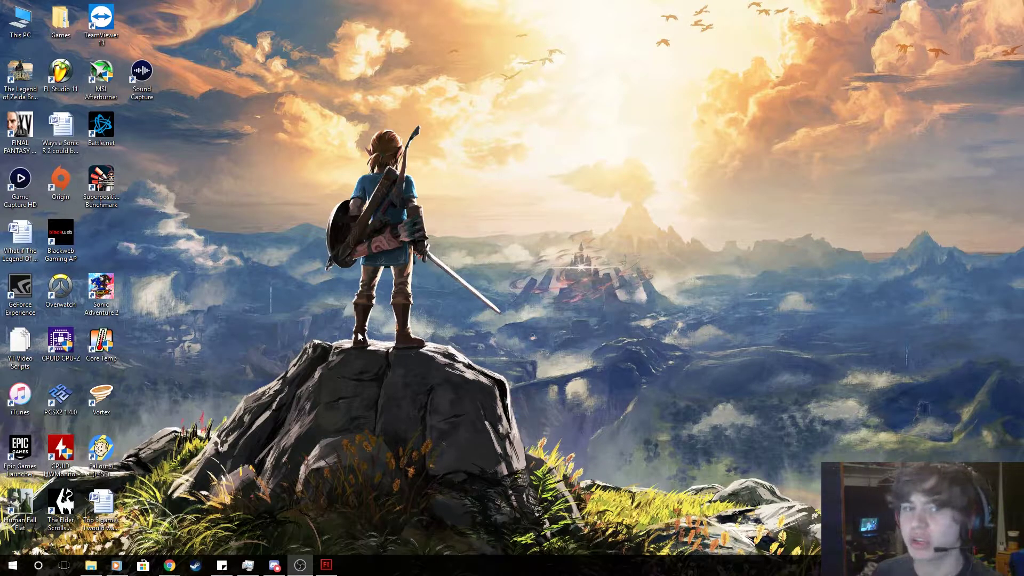
# Bring up the Newgrounds wiki page for Swivel in the browser and view its Download section
pyautogui.moveTo(170, 566)
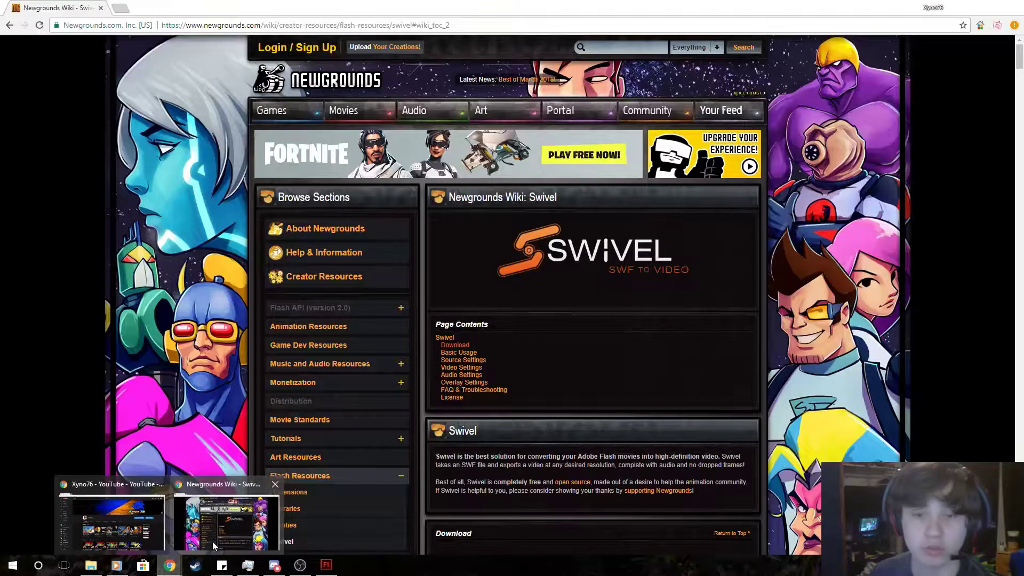
pyautogui.click(212, 542)
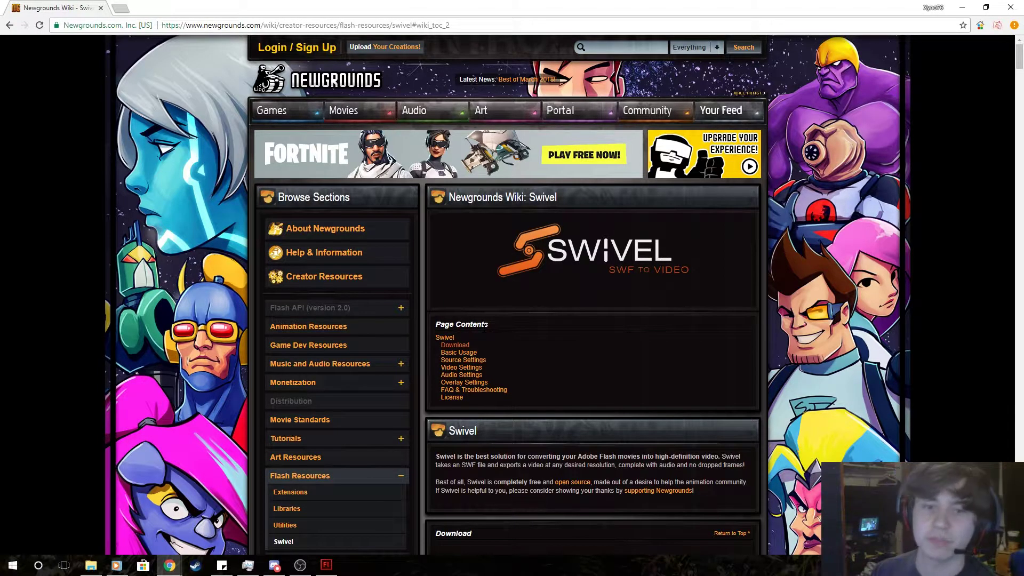
pyautogui.click(456, 347)
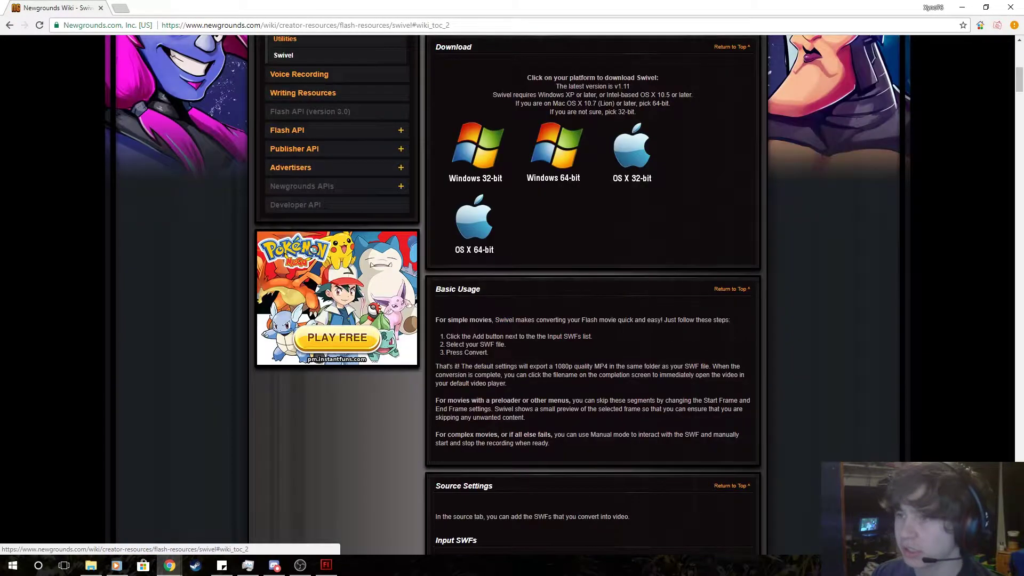
pyautogui.click(964, 7)
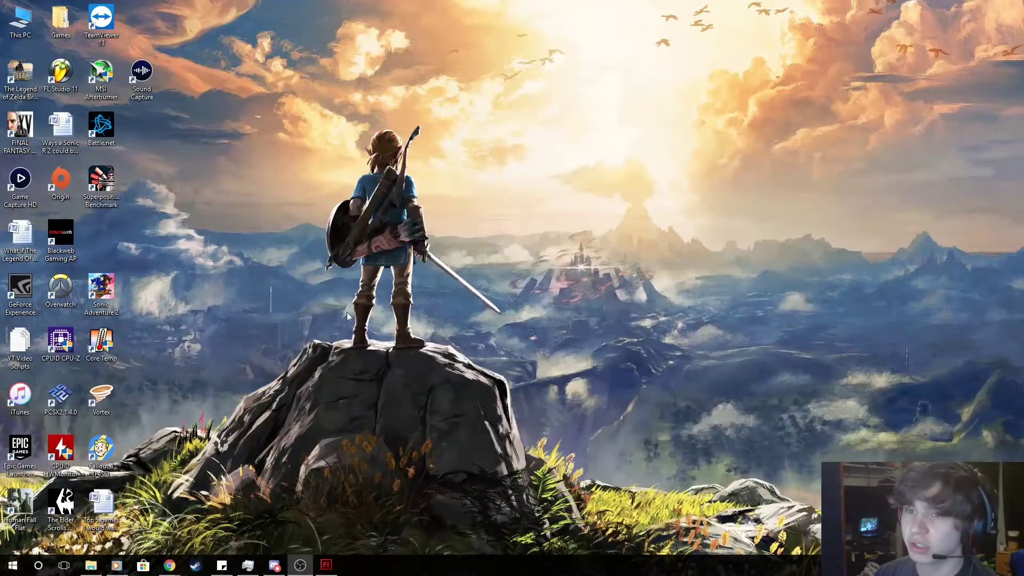
# Launch Swivel and look through its video, audio and overlay options, ending on the source options
pyautogui.click(13, 565)
pyautogui.click(387, 412)
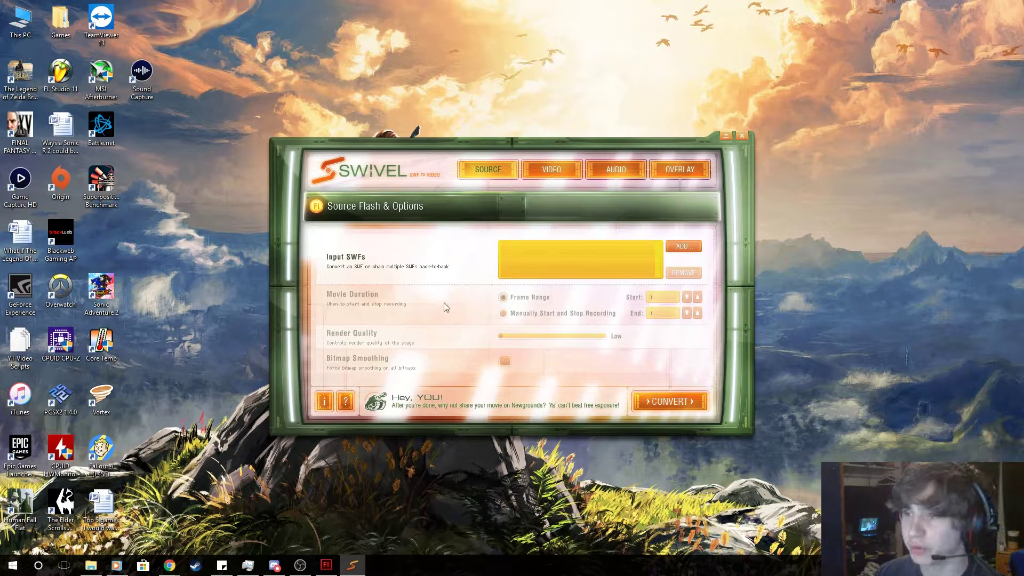
pyautogui.click(551, 170)
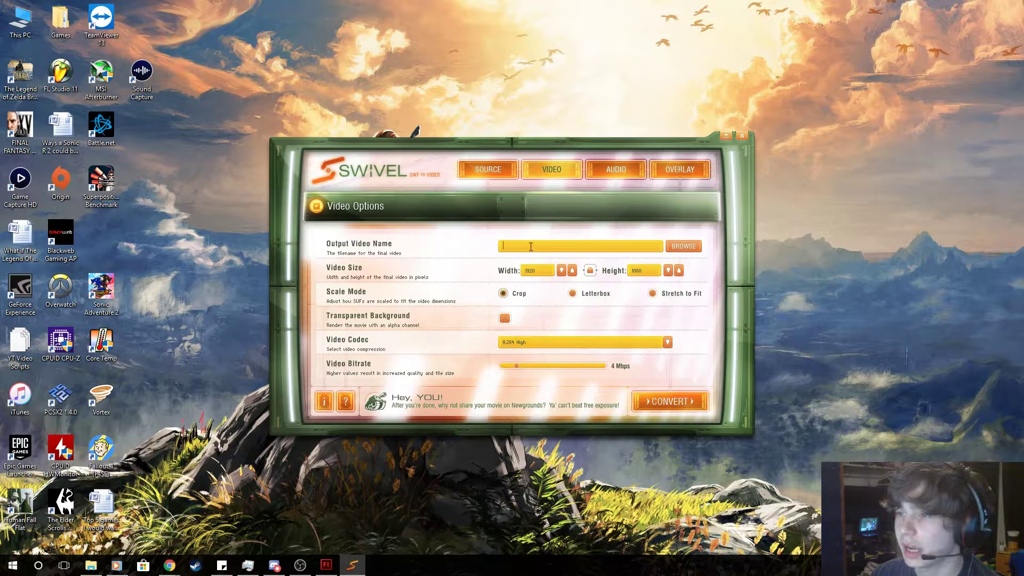
pyautogui.click(550, 245)
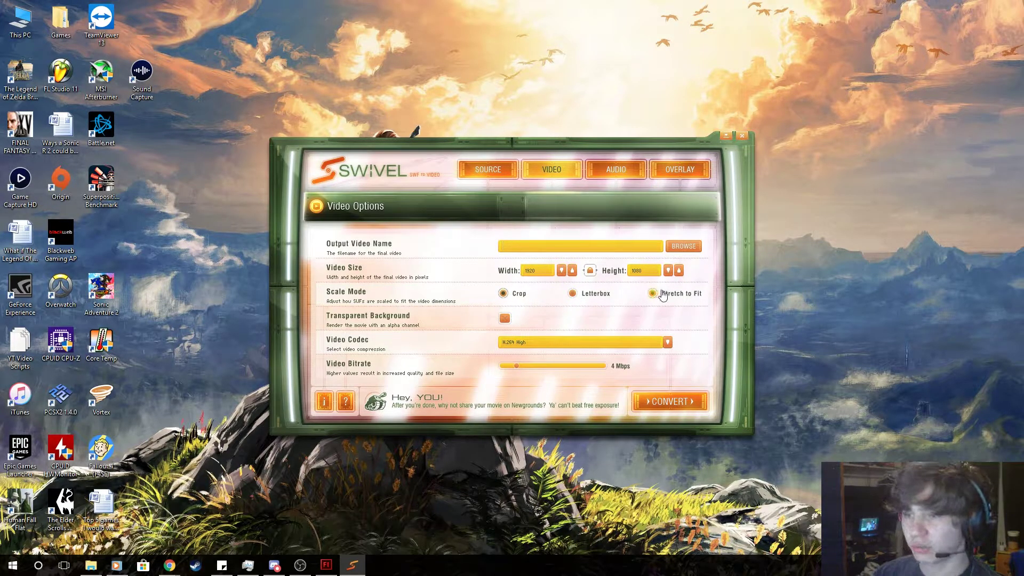
pyautogui.click(617, 170)
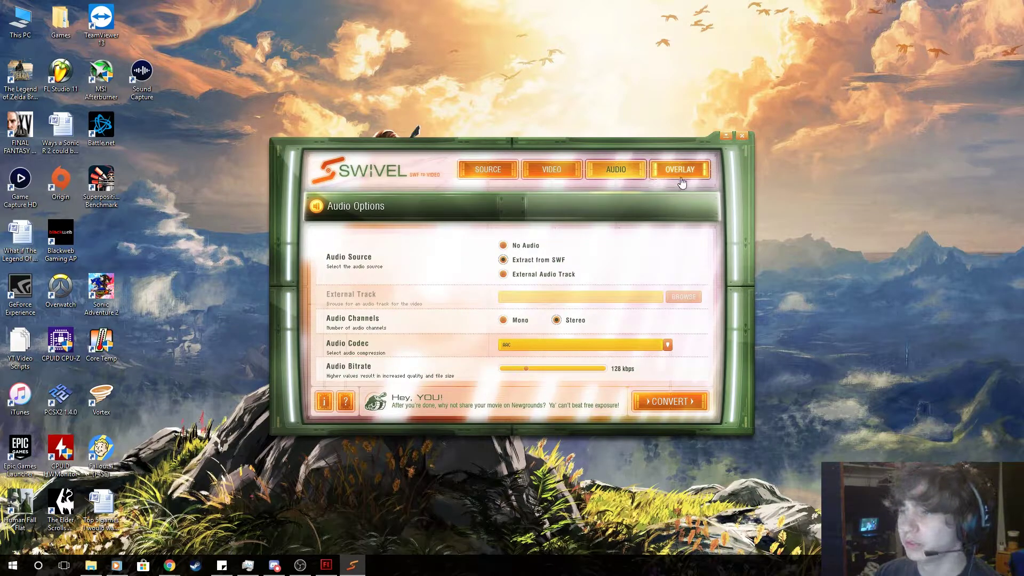
pyautogui.click(682, 183)
pyautogui.click(497, 179)
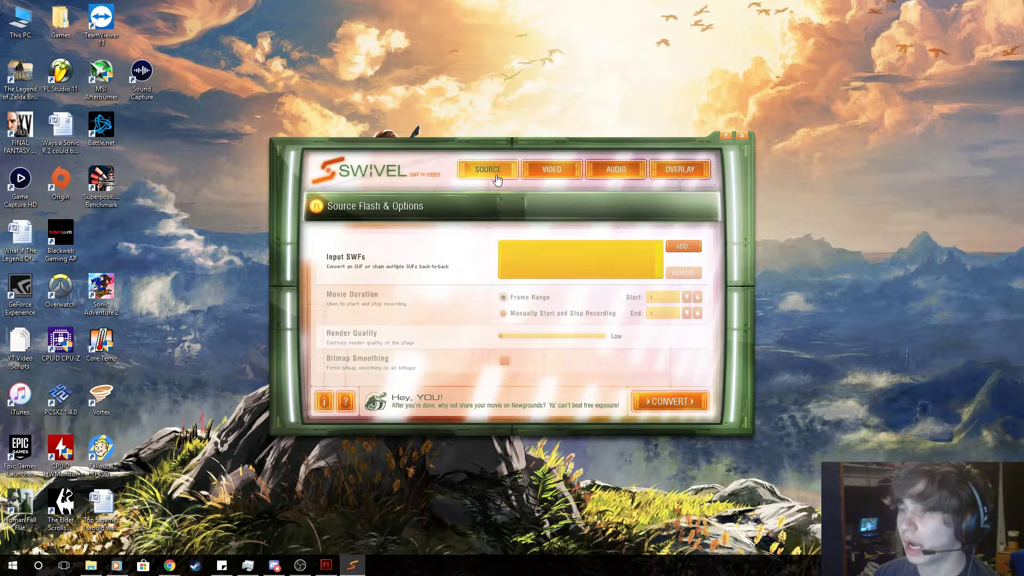
# Switch to Flash and examine the xynointro1.fla animation along its timeline, including the V-cam layer and the last frames
pyautogui.click(326, 565)
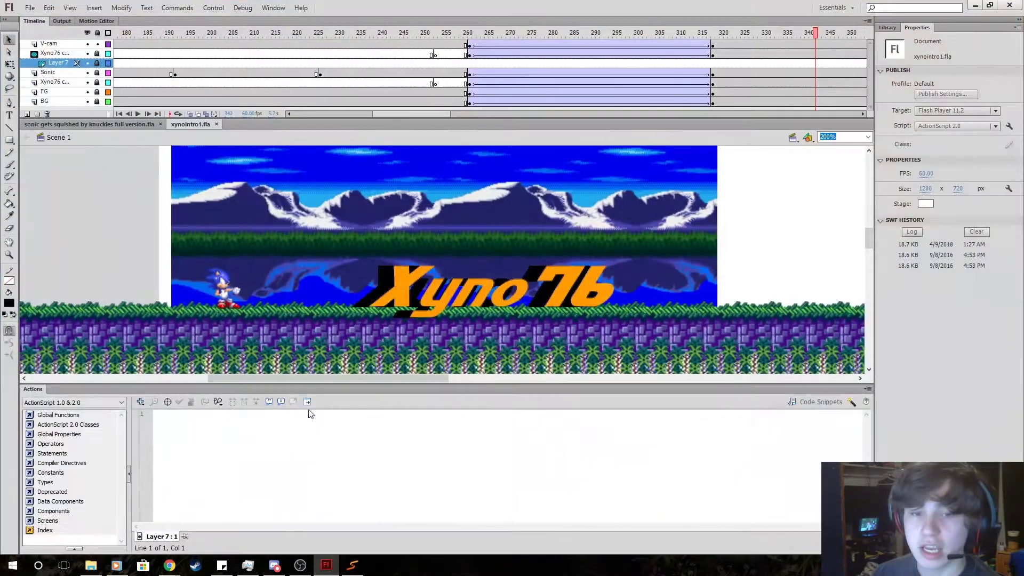
pyautogui.scroll(2, 251, 181)
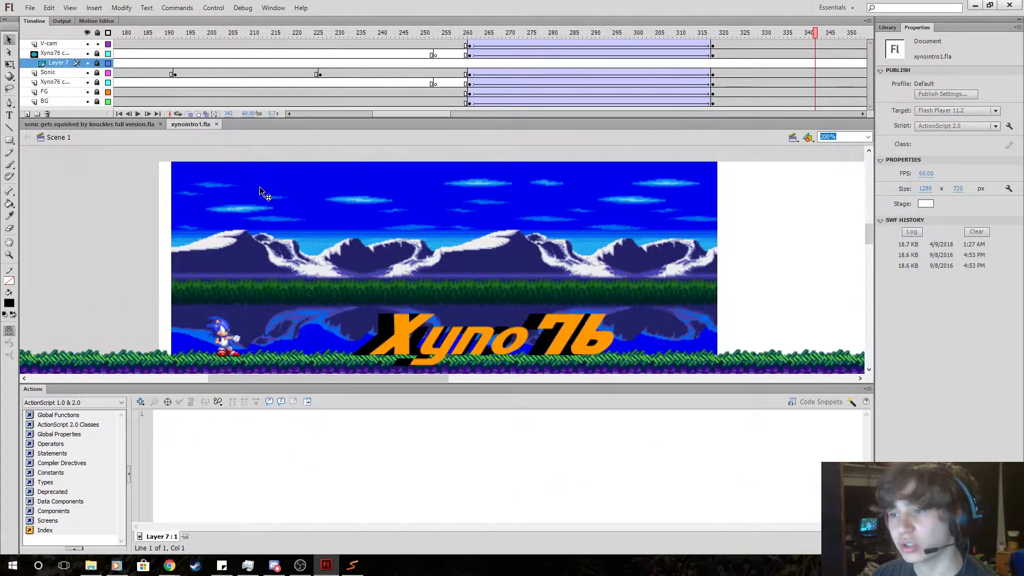
pyautogui.scroll(-2, 260, 186)
pyautogui.moveTo(397, 113); pyautogui.dragTo(310, 115)
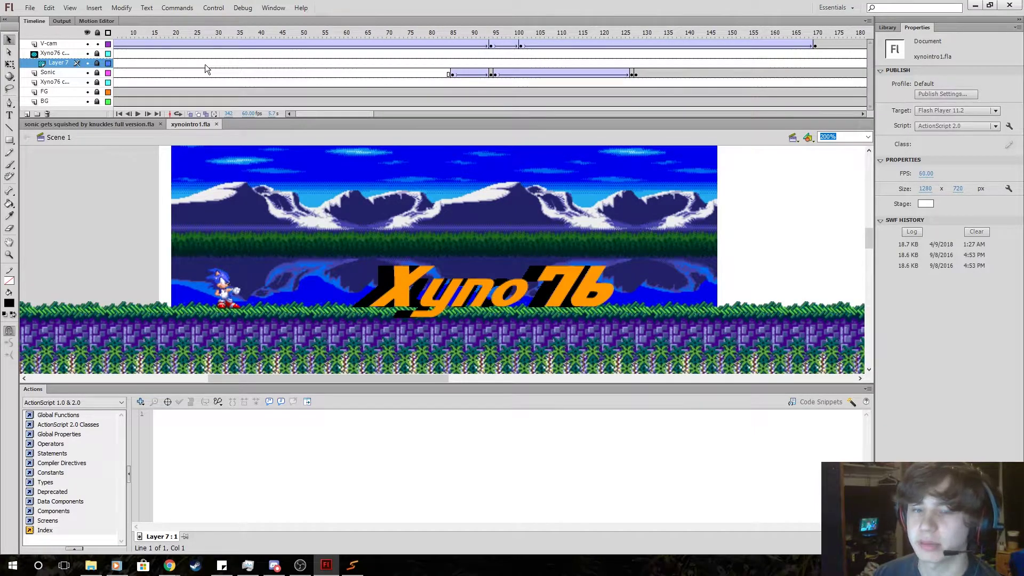
pyautogui.moveTo(200, 43); pyautogui.dragTo(582, 46)
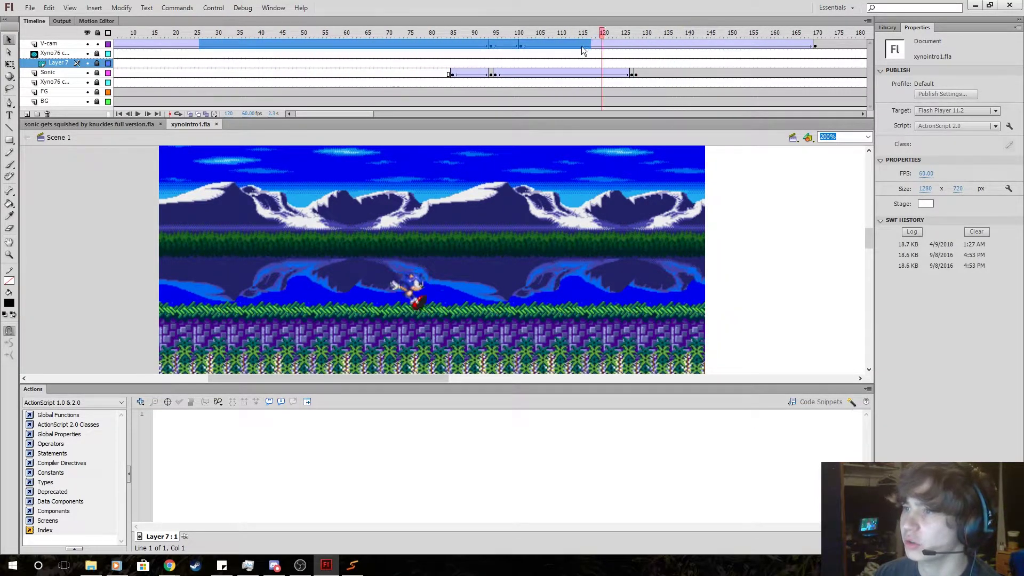
pyautogui.click(401, 91)
pyautogui.moveTo(312, 117); pyautogui.dragTo(441, 116)
pyautogui.moveTo(507, 83); pyautogui.dragTo(709, 76)
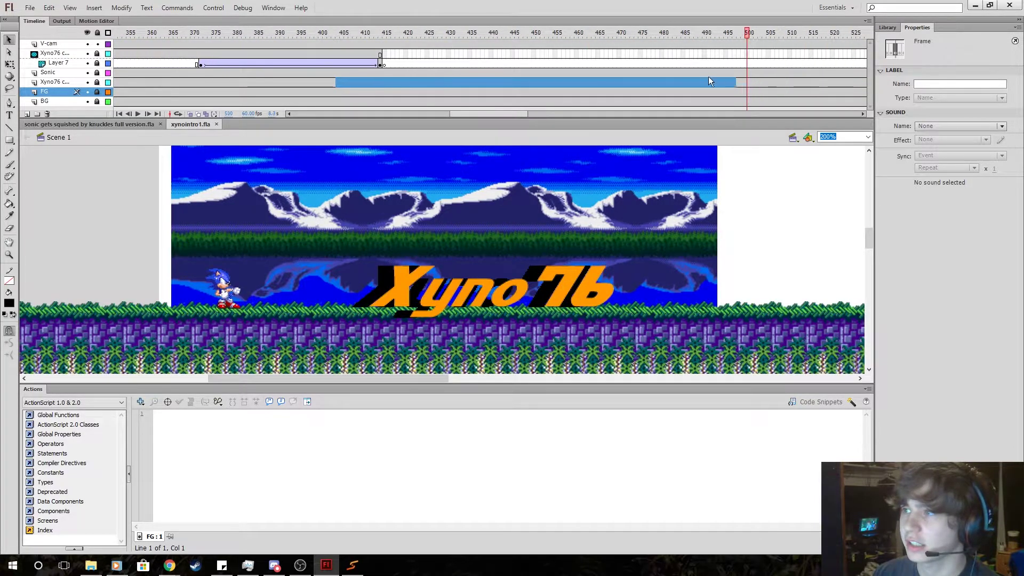
pyautogui.click(976, 6)
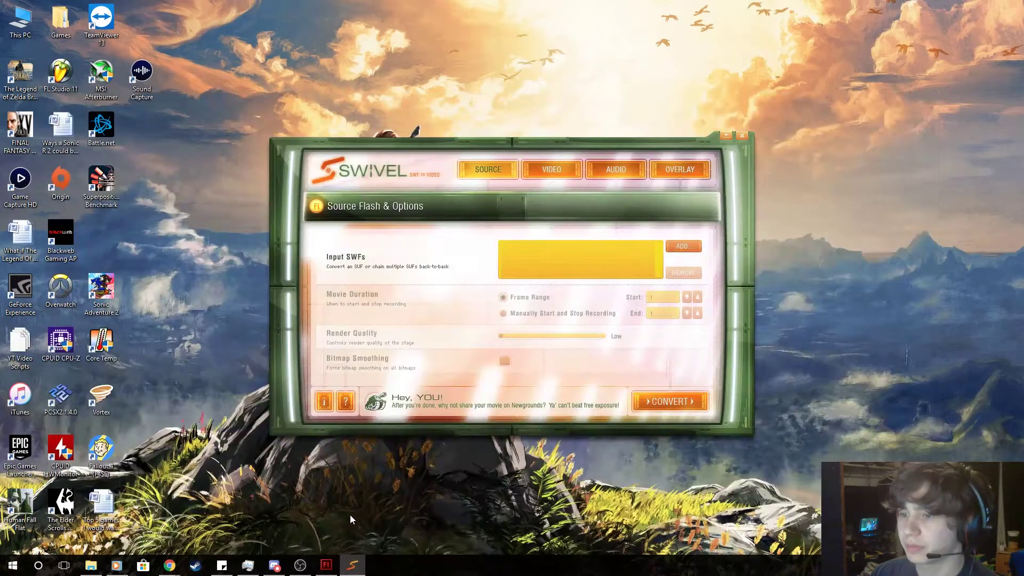
# Find xynointro1.swf in the Flash Stuff folder and try to drop it onto Swivel's input SWFs list
pyautogui.click(91, 565)
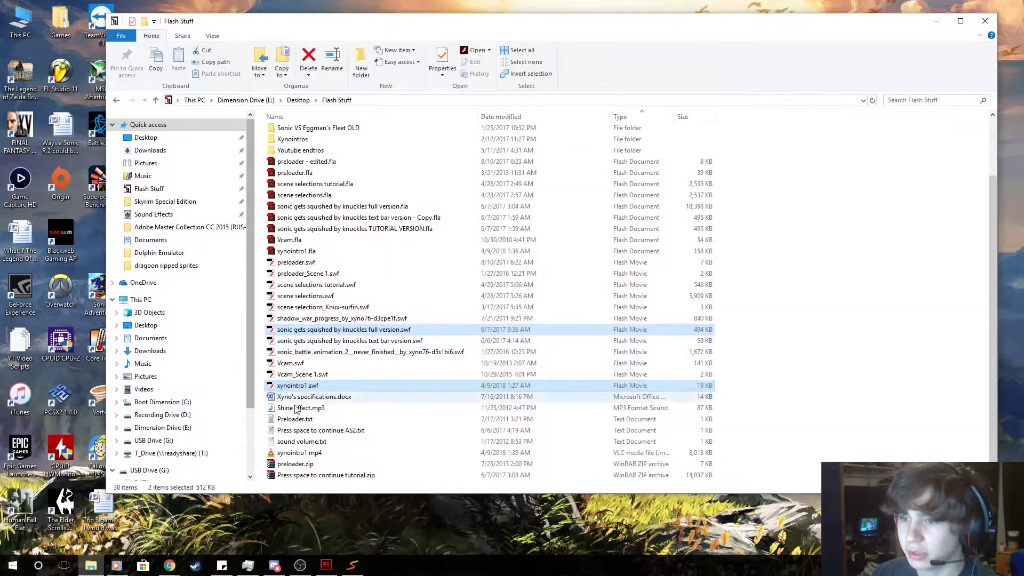
pyautogui.click(304, 391)
pyautogui.click(353, 565)
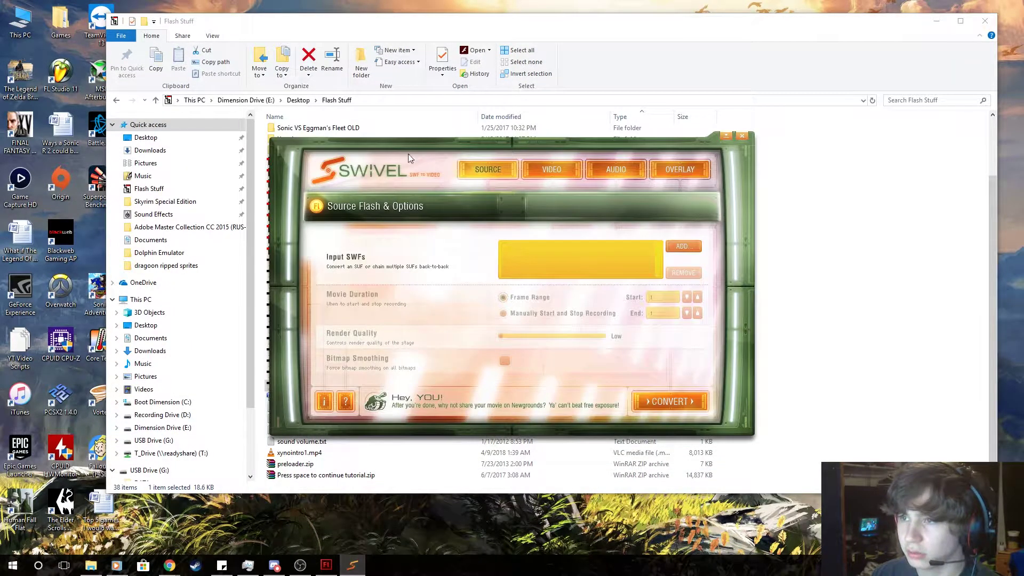
pyautogui.moveTo(415, 120); pyautogui.dragTo(608, 115)
pyautogui.click(872, 211)
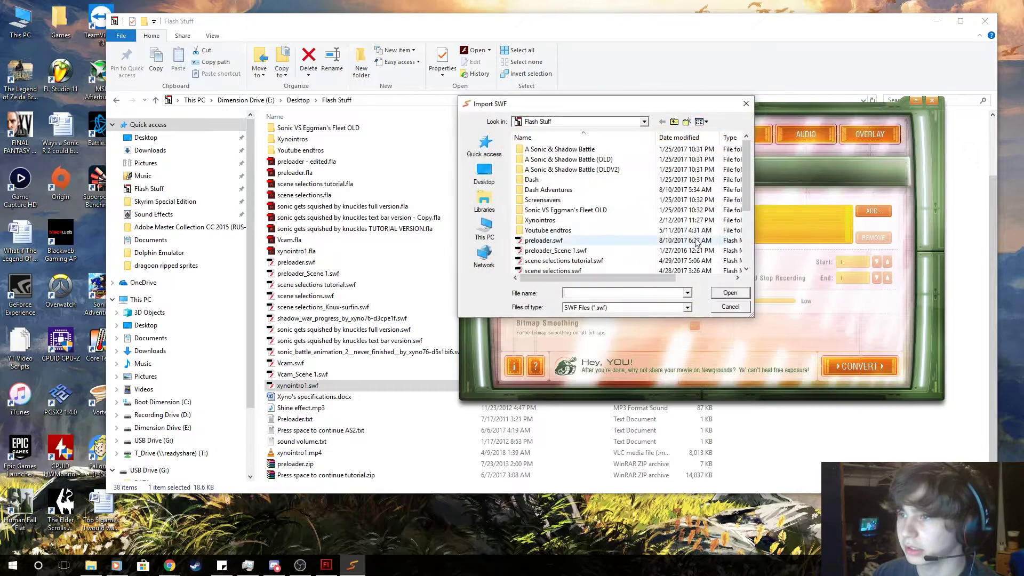
pyautogui.click(746, 104)
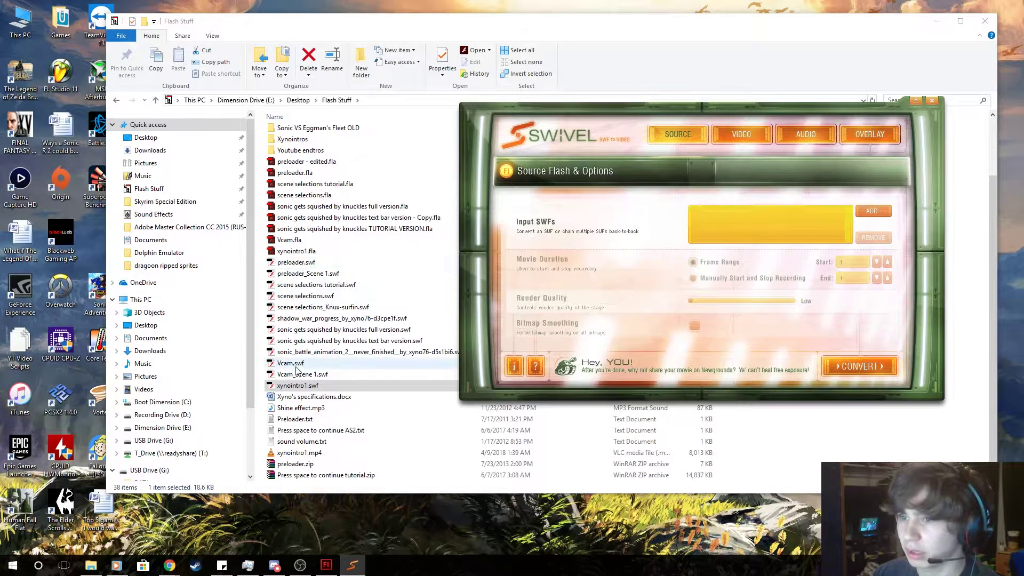
pyautogui.moveTo(286, 384); pyautogui.dragTo(746, 225)
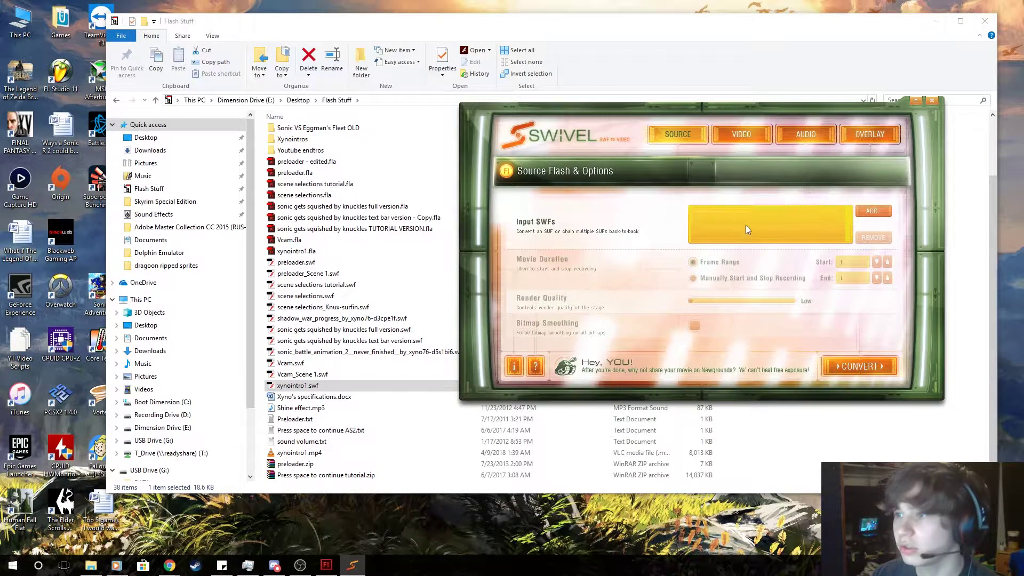
# Add xynointro1.swf from the Flash Stuff folder to Swivel's input SWFs
pyautogui.click(871, 211)
pyautogui.scroll(-3, 633, 251)
pyautogui.doubleClick(597, 261)
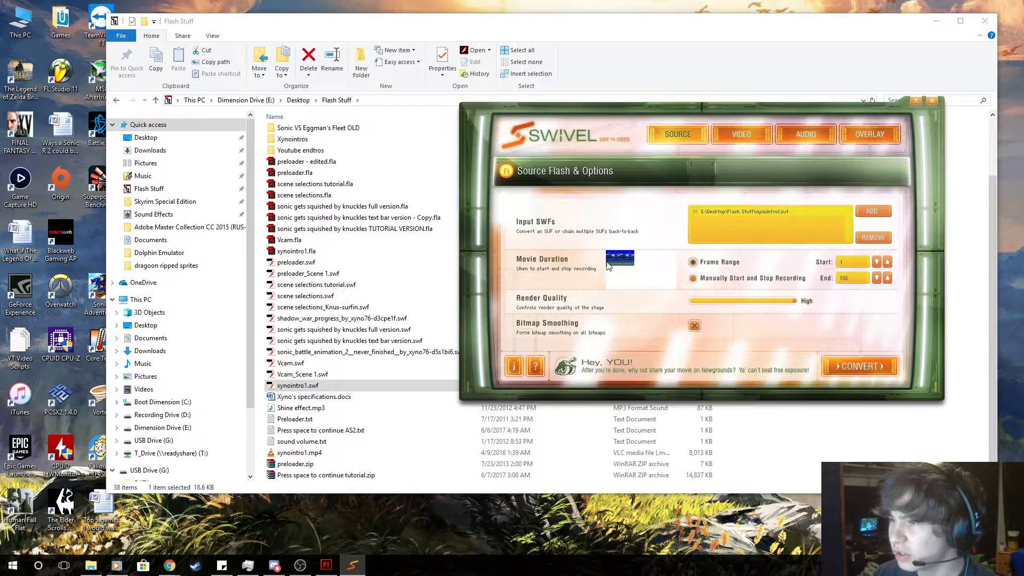
pyautogui.moveTo(666, 113); pyautogui.dragTo(588, 90)
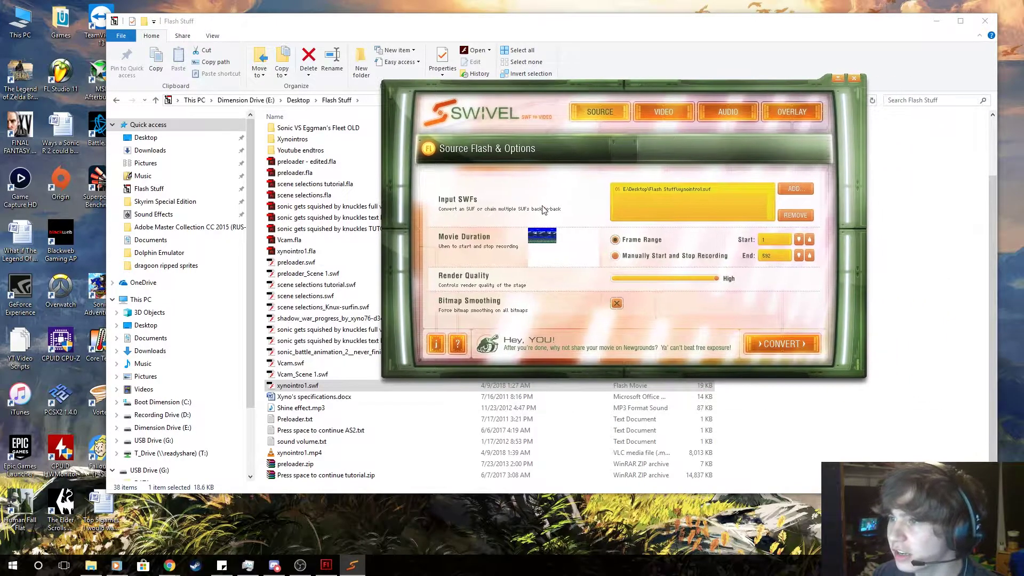
pyautogui.click(774, 239)
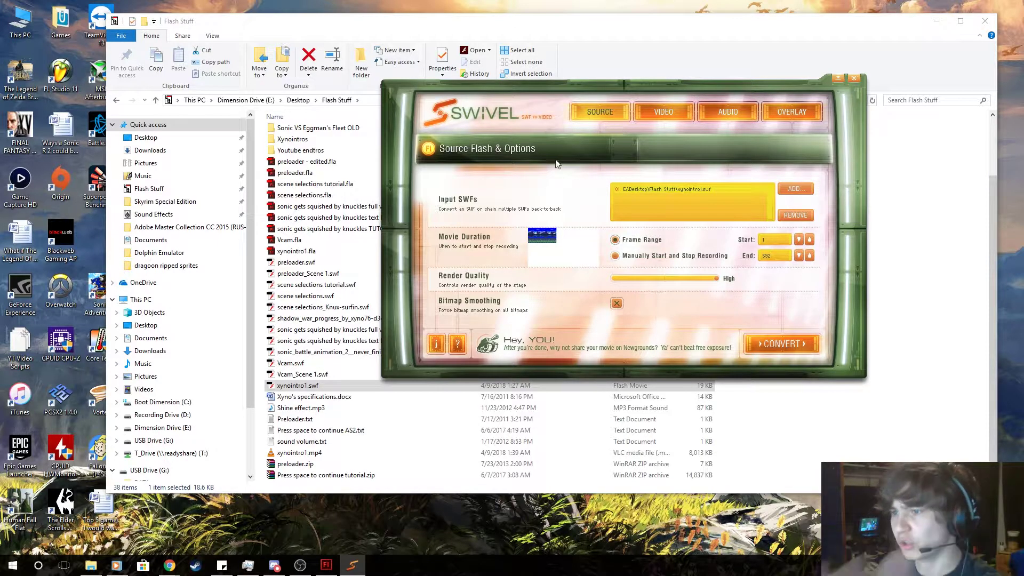
# Try a 23.9 Mbps bitrate and a transparent background for the video, and settle on a bitrate of 10 Mbps
pyautogui.click(680, 110)
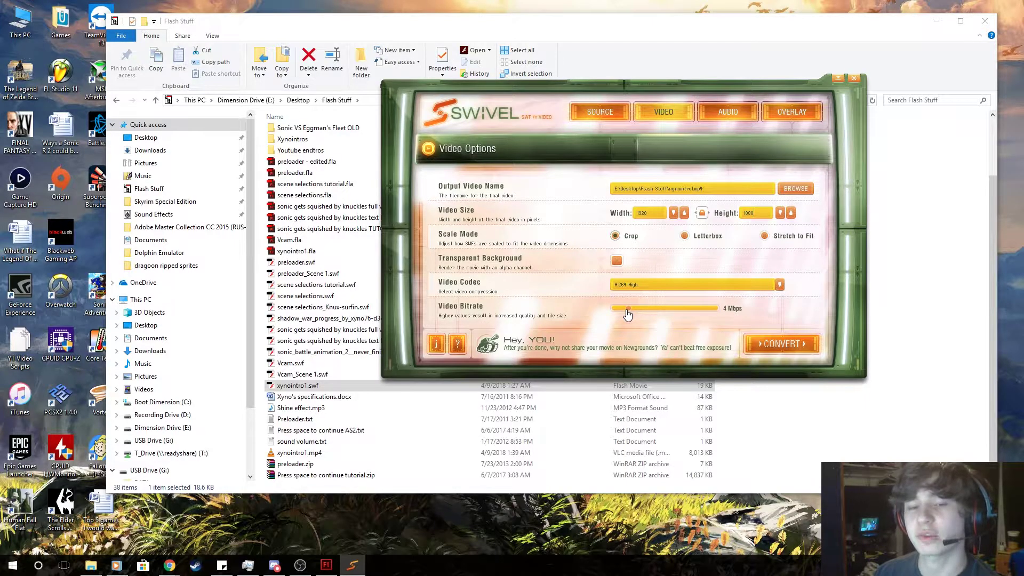
pyautogui.moveTo(628, 315); pyautogui.dragTo(718, 312)
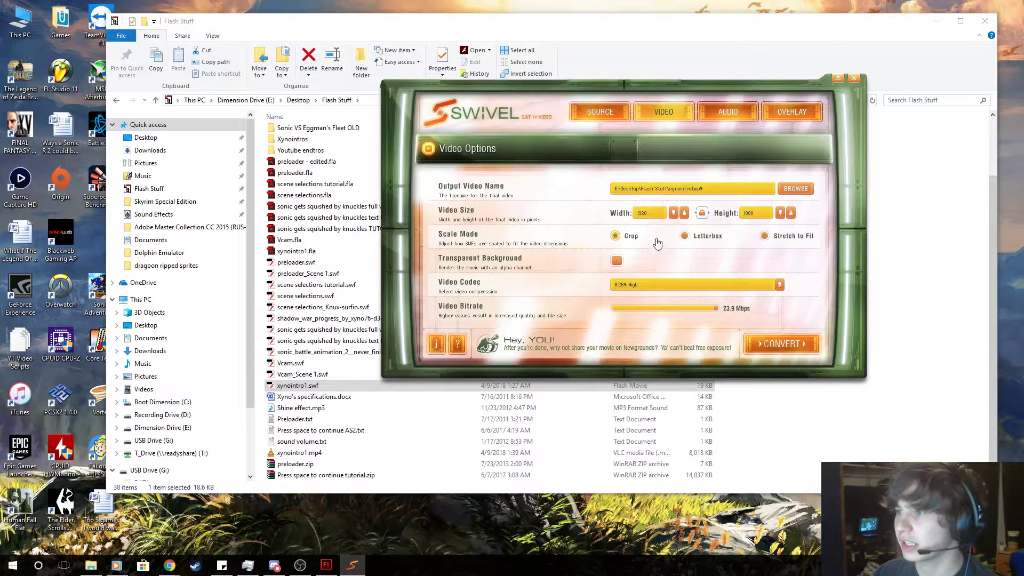
pyautogui.click(618, 261)
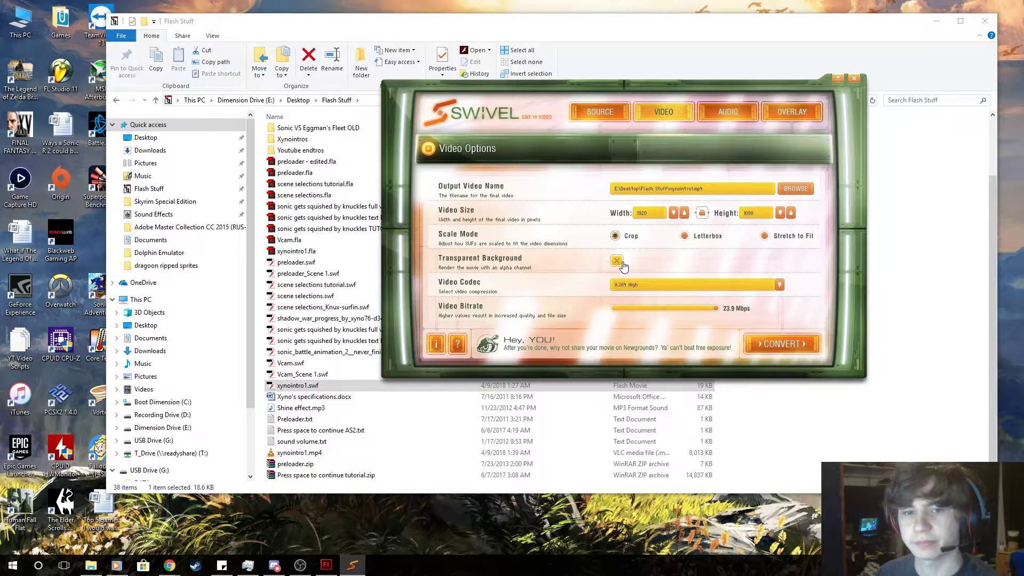
pyautogui.click(619, 262)
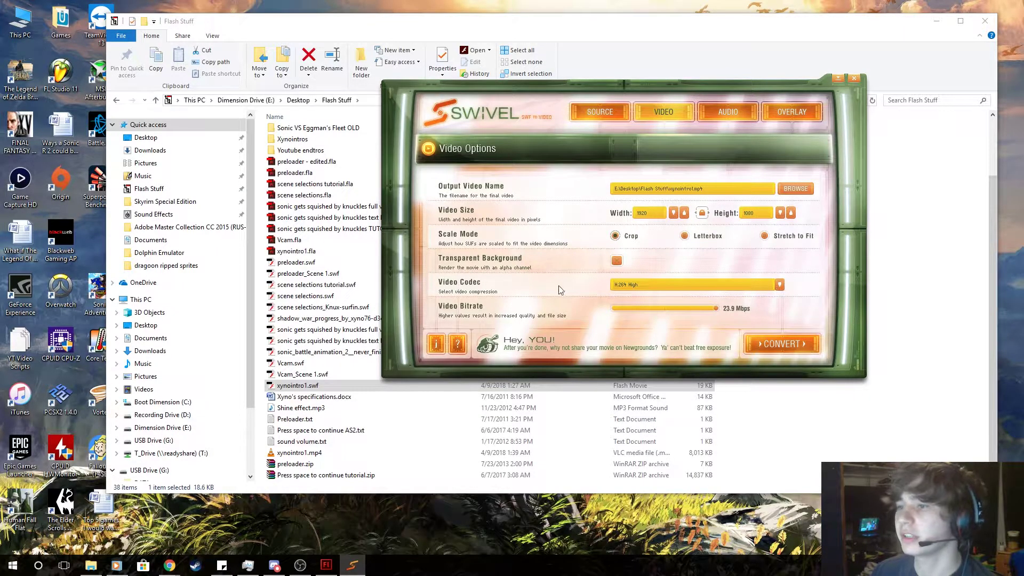
pyautogui.click(620, 288)
pyautogui.click(620, 287)
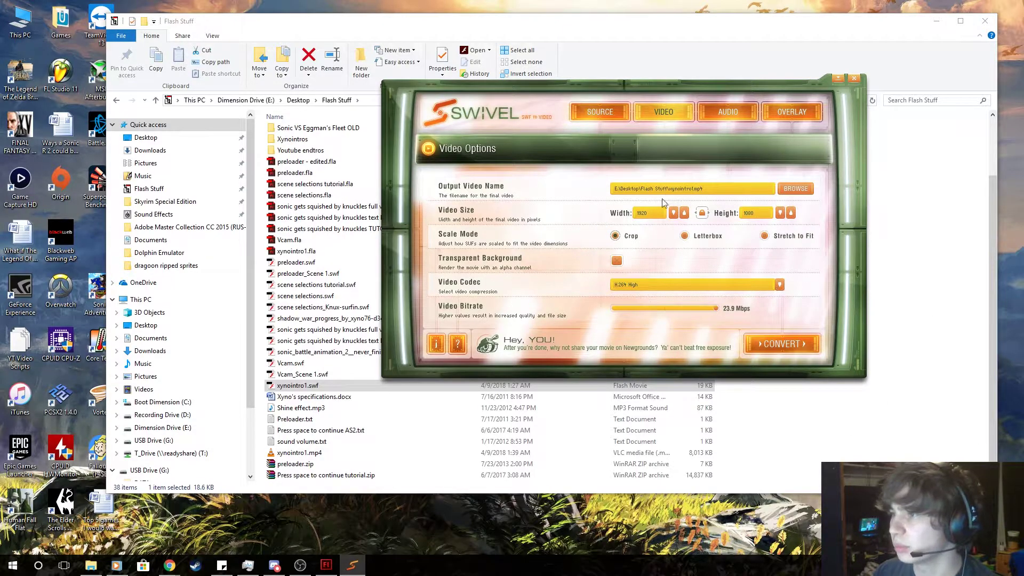
pyautogui.moveTo(715, 315); pyautogui.dragTo(656, 319)
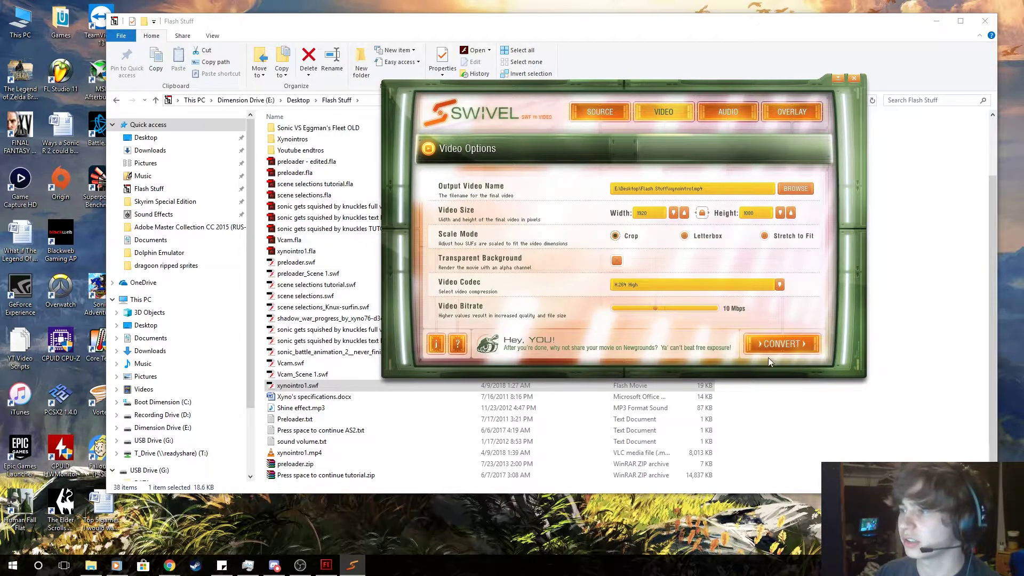
# Review the audio and overlay options, switching the watermark on and off again, and return to the video options
pyautogui.click(729, 112)
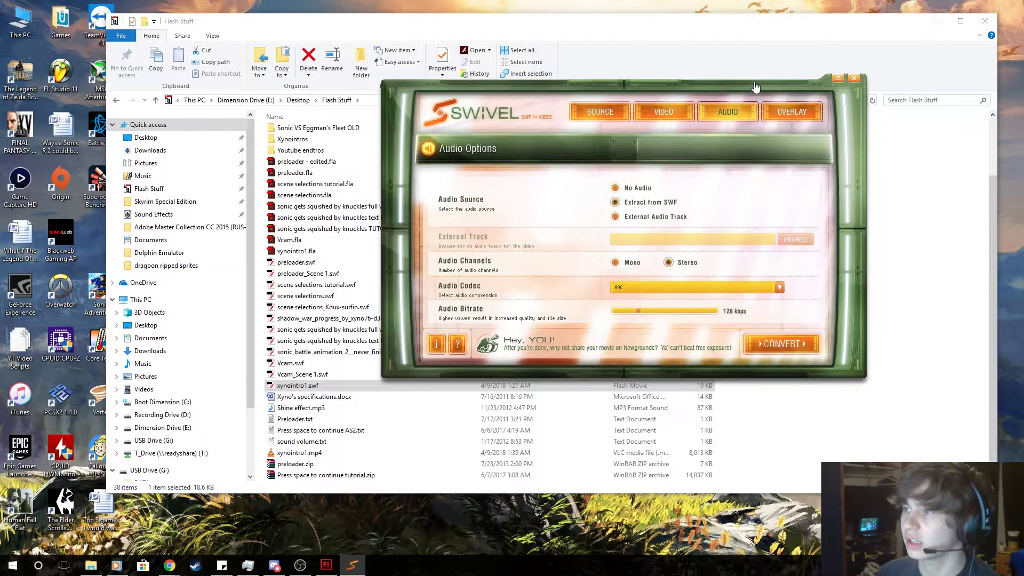
pyautogui.click(768, 115)
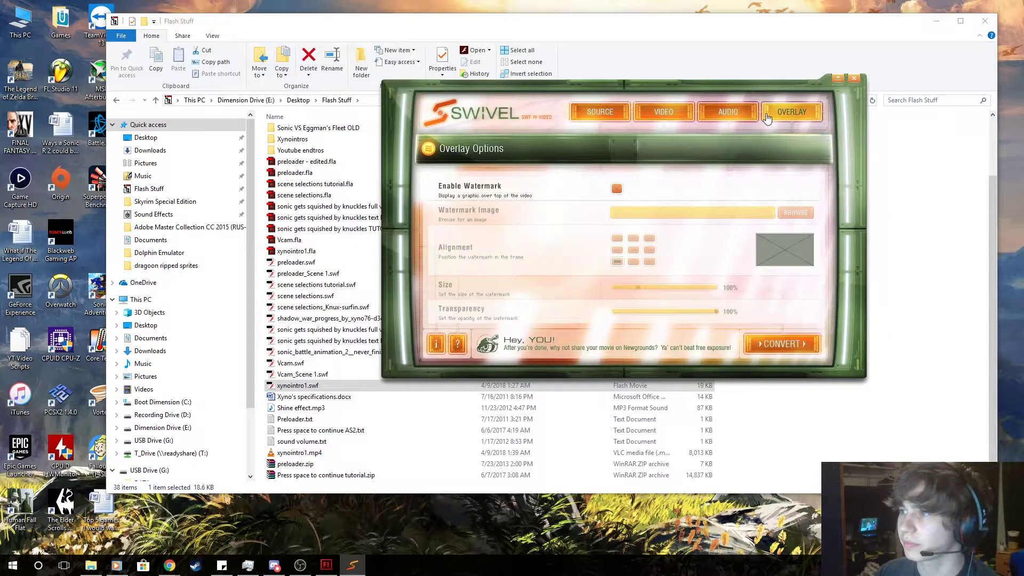
pyautogui.click(618, 189)
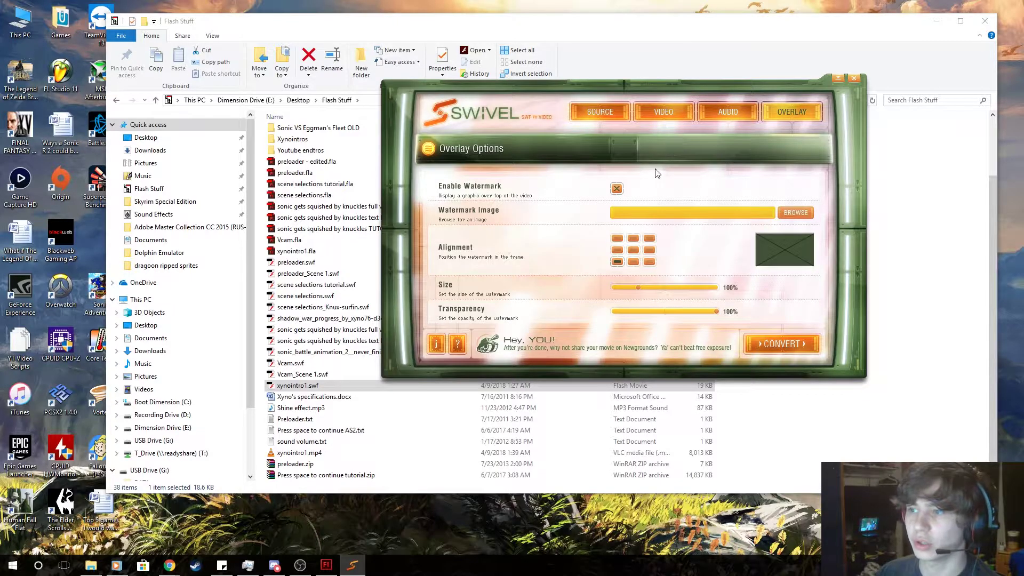
pyautogui.click(616, 190)
pyautogui.click(667, 119)
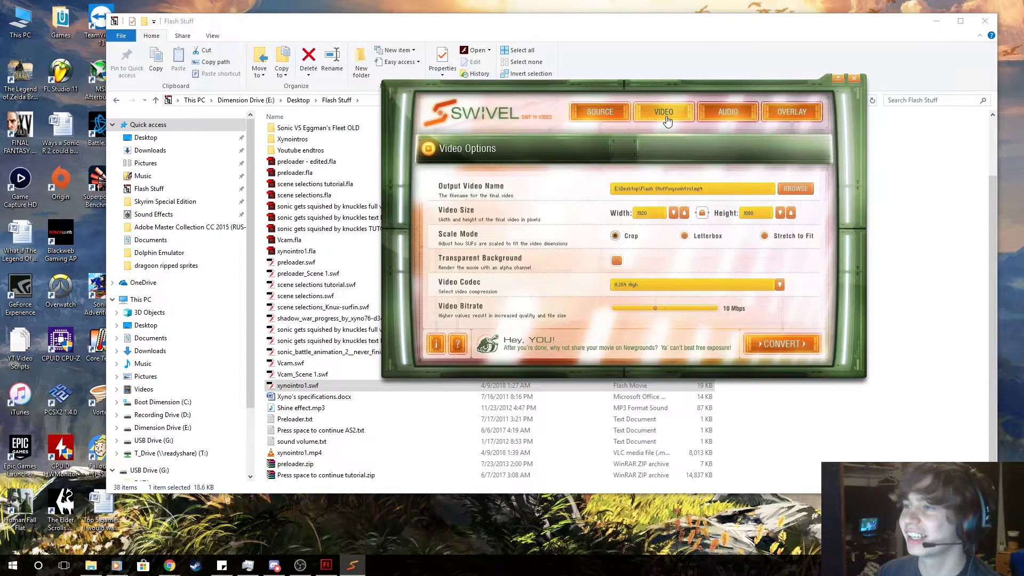
# Convert the SWF to video and play the resulting xynointro1.mp4
pyautogui.click(779, 345)
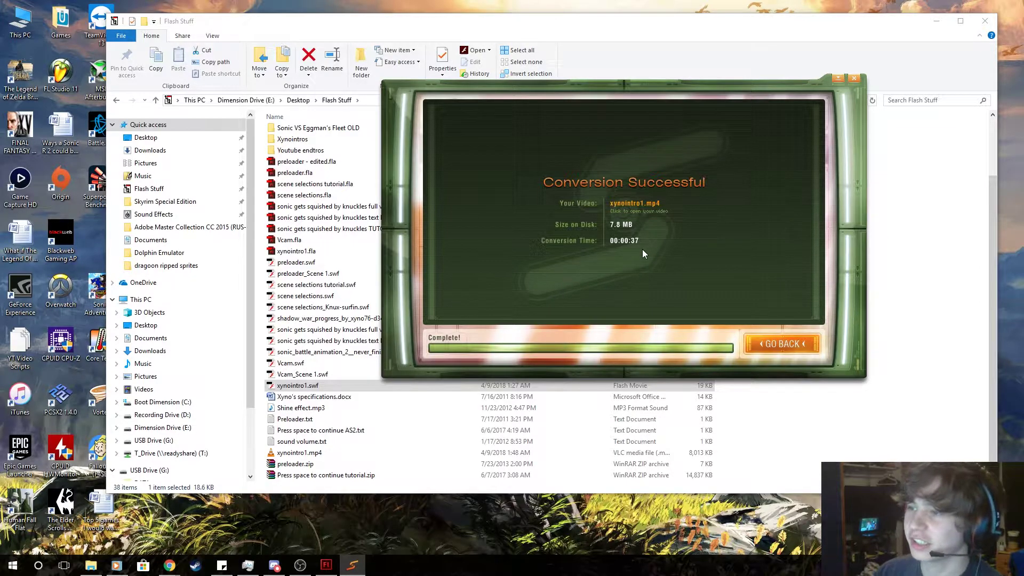
pyautogui.click(630, 213)
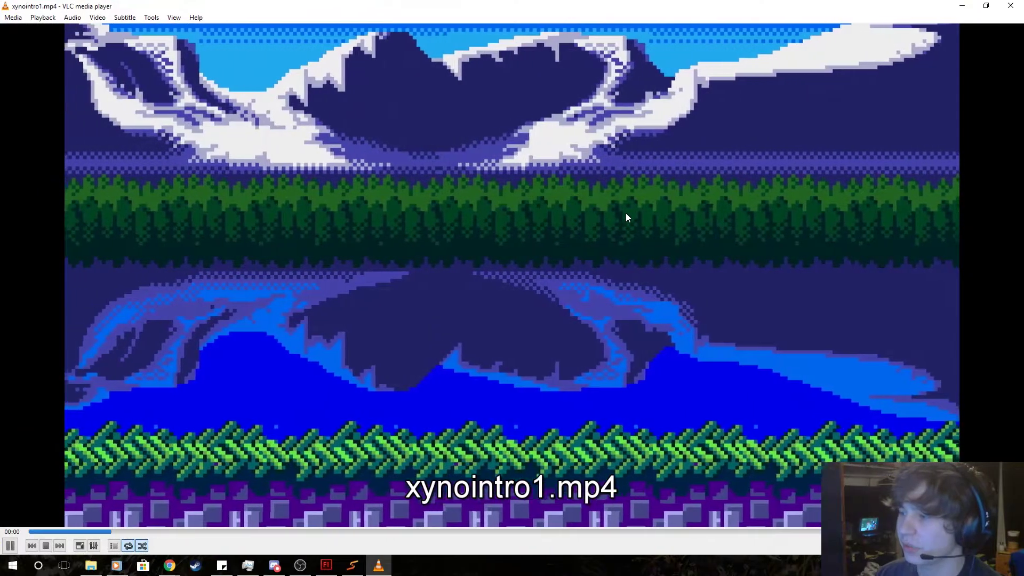
# Watch xynointro1.mp4 in full screen, return to the windowed view and close the player
pyautogui.scroll(1, 626, 212)
pyautogui.doubleClick(626, 212)
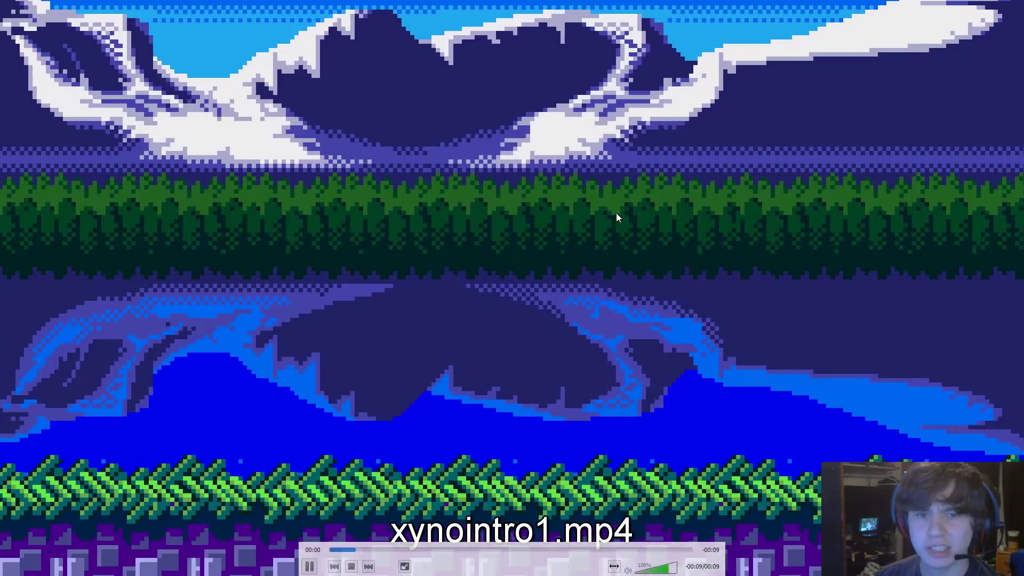
pyautogui.doubleClick(776, 120)
pyautogui.scroll(-2, 880, 232)
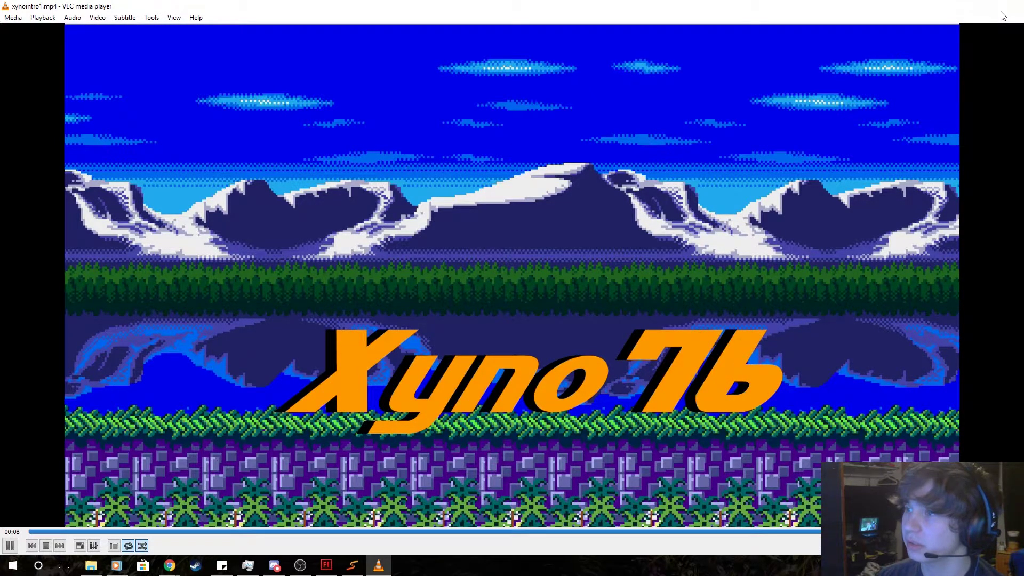
pyautogui.click(1002, 12)
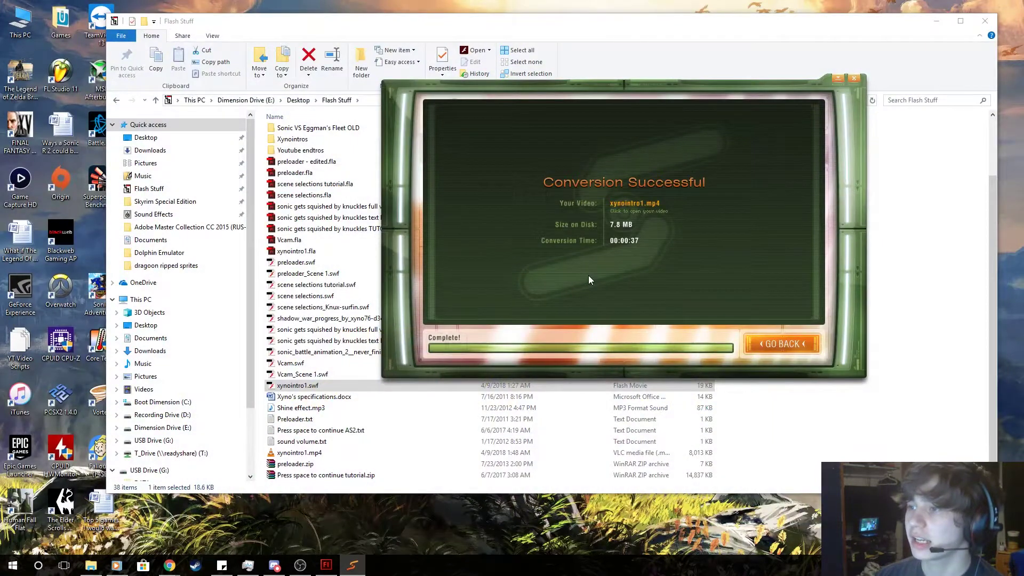
# Return to Swivel's source options and replace xynointro1.swf with the sonic gets squished by knuckles full version SWF from the Flash Stuff folder
pyautogui.click(780, 345)
pyautogui.click(598, 113)
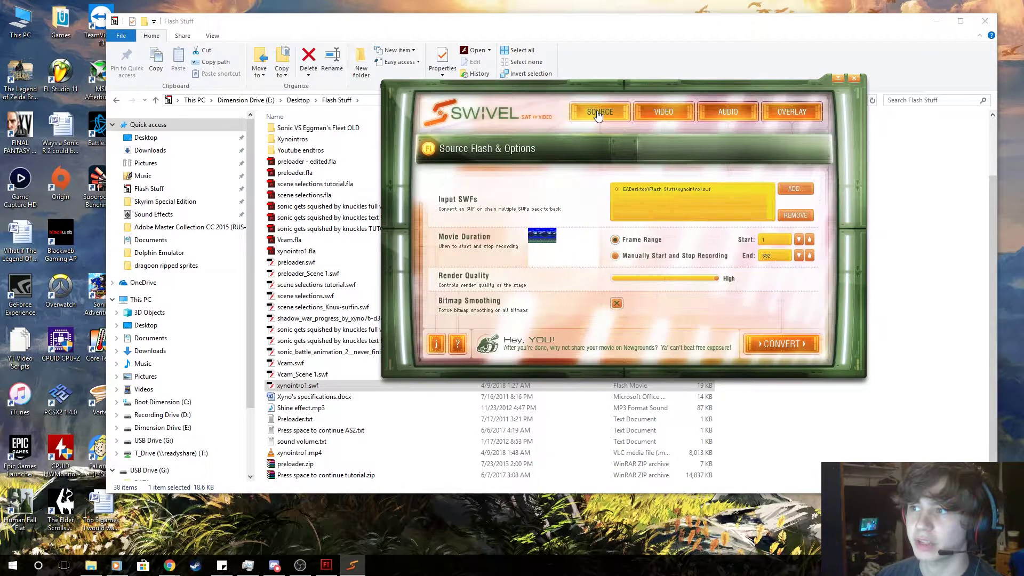
pyautogui.click(796, 216)
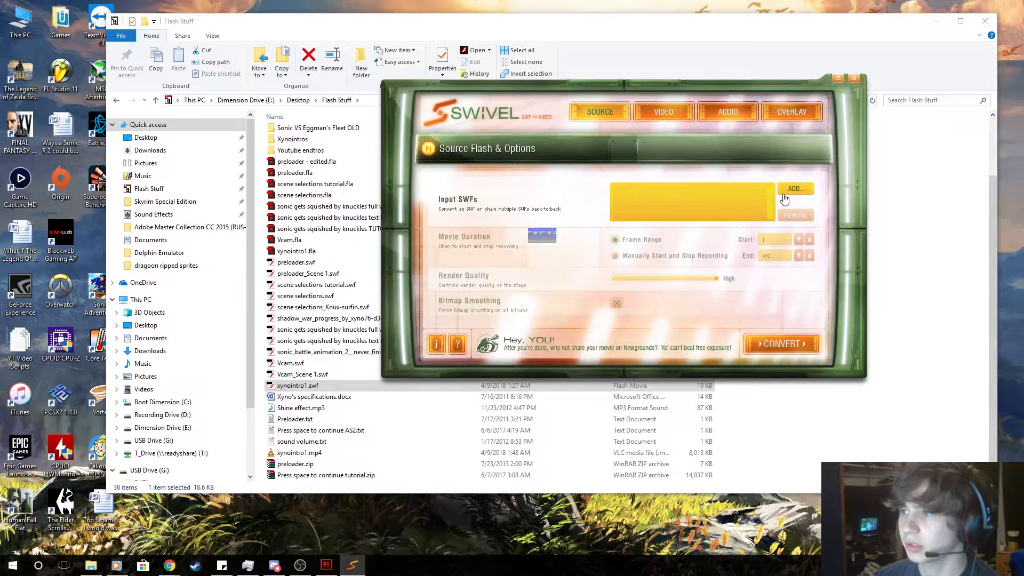
pyautogui.click(794, 189)
pyautogui.scroll(-5, 495, 194)
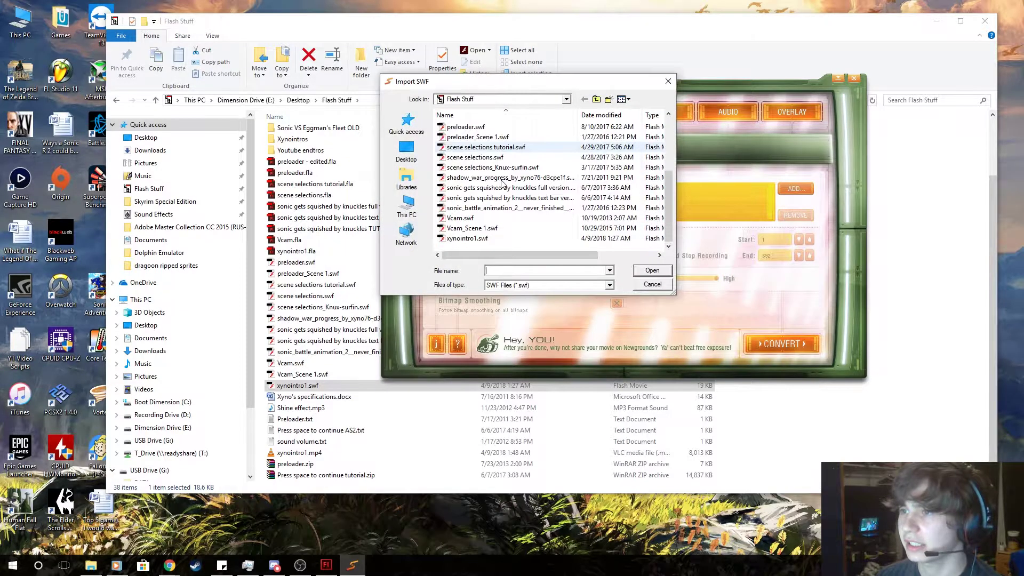
pyautogui.doubleClick(495, 188)
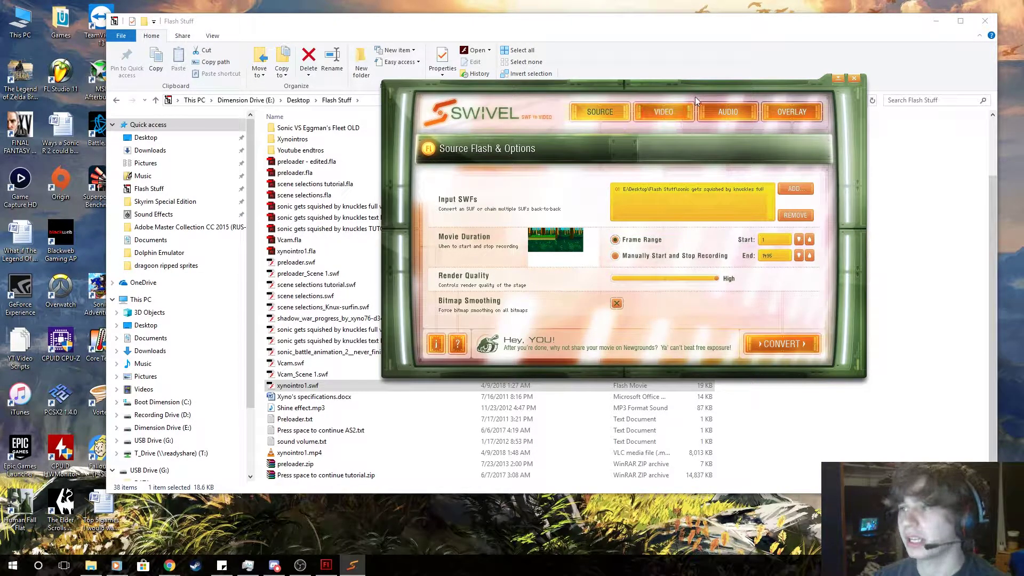
# Review the video, audio and overlay options and convert the SWF to video
pyautogui.click(657, 117)
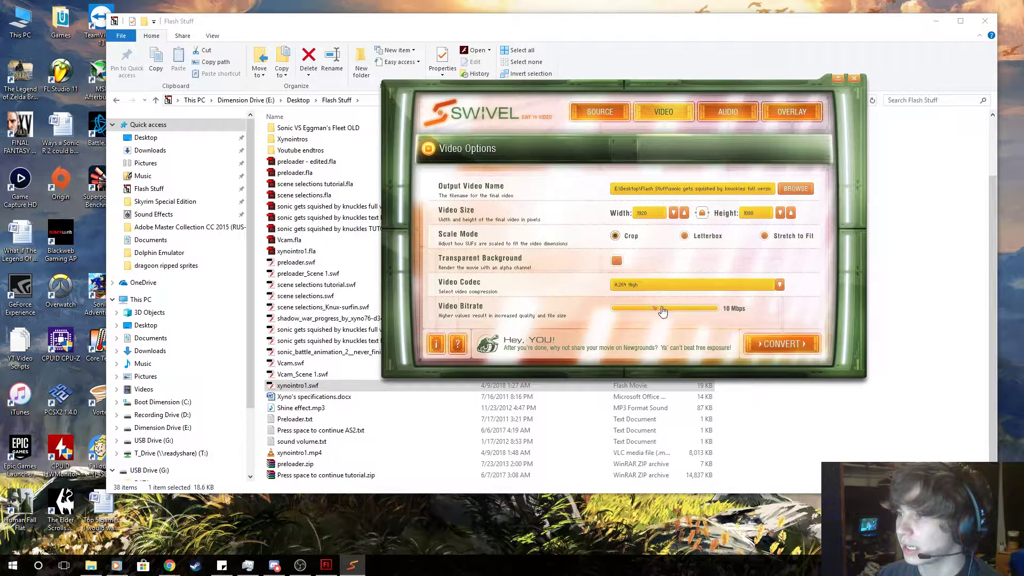
pyautogui.click(725, 111)
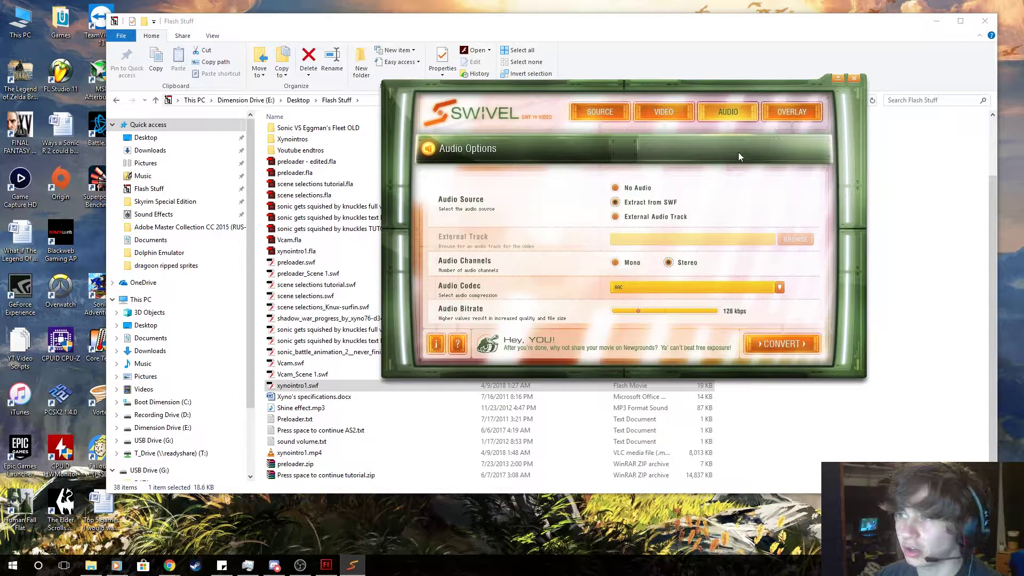
pyautogui.click(809, 120)
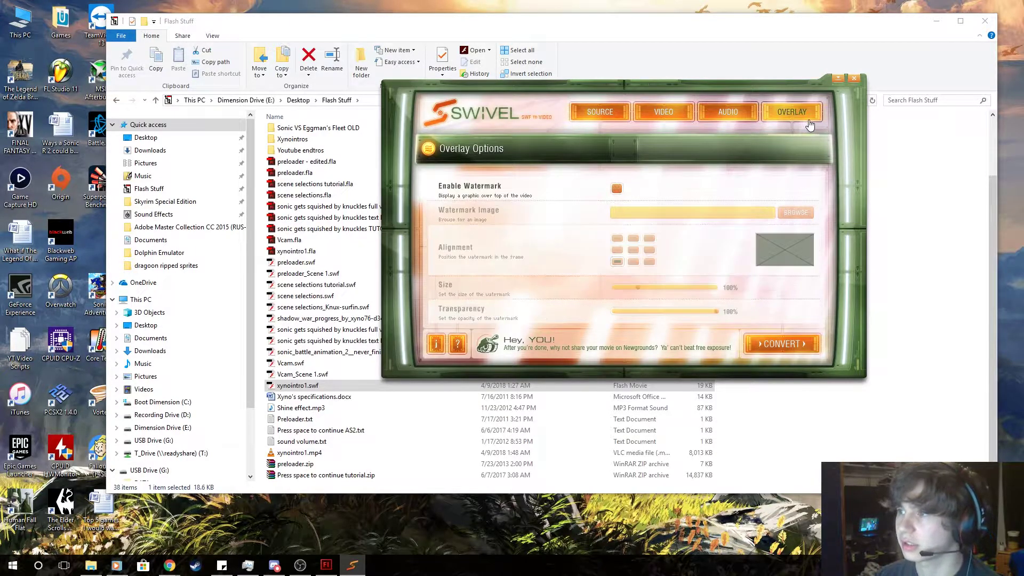
pyautogui.click(782, 344)
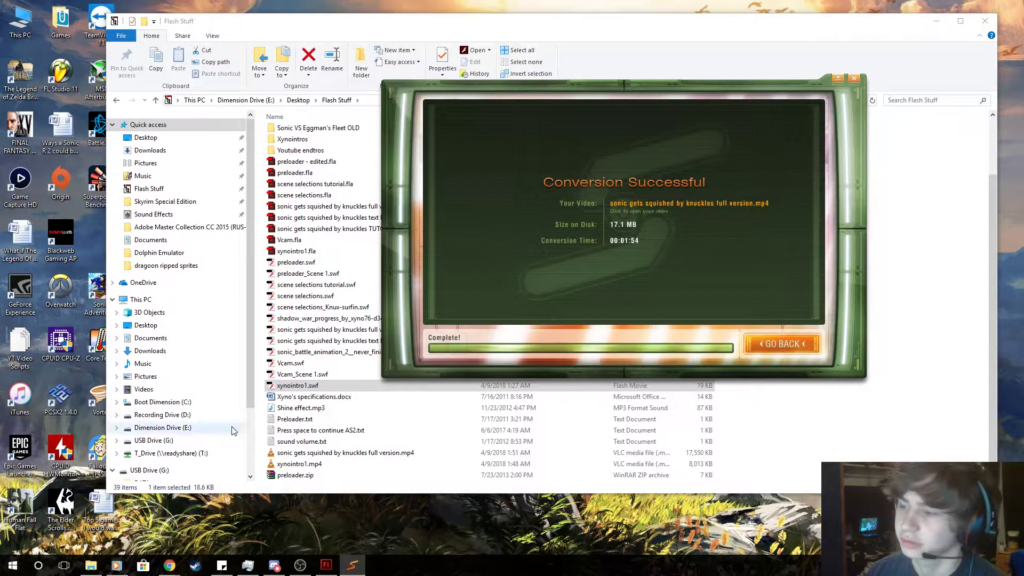
# Play sonic gets squished by knuckles full version.mp4 from the Flash Stuff folder in full screen and lower its volume
pyautogui.click(442, 433)
pyautogui.click(318, 443)
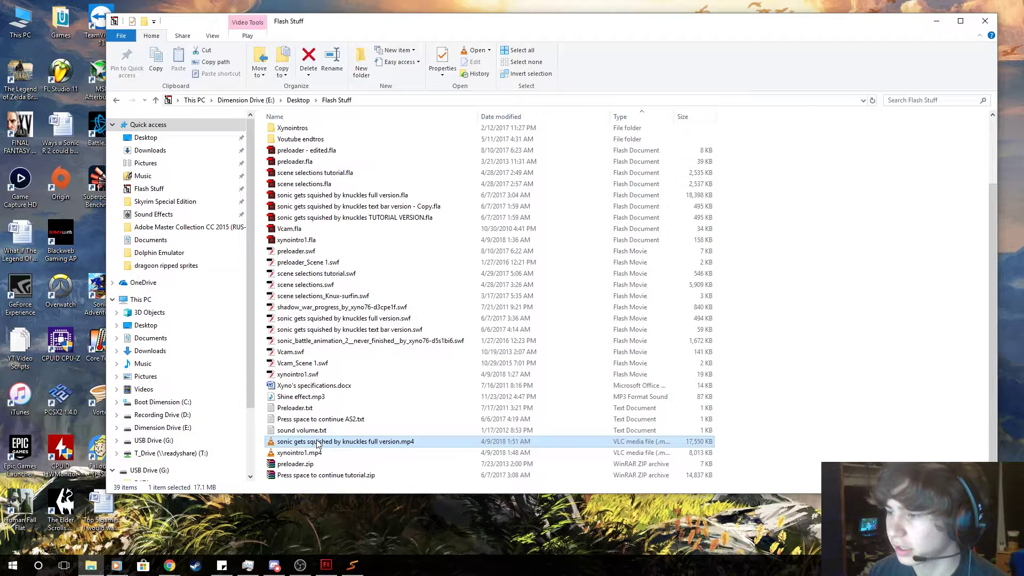
pyautogui.doubleClick(323, 443)
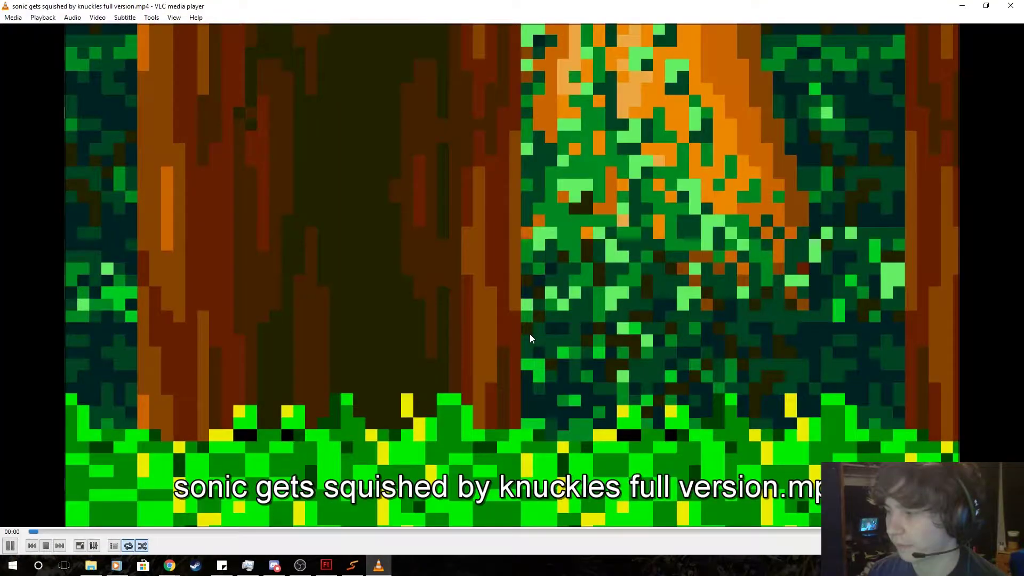
pyautogui.doubleClick(530, 338)
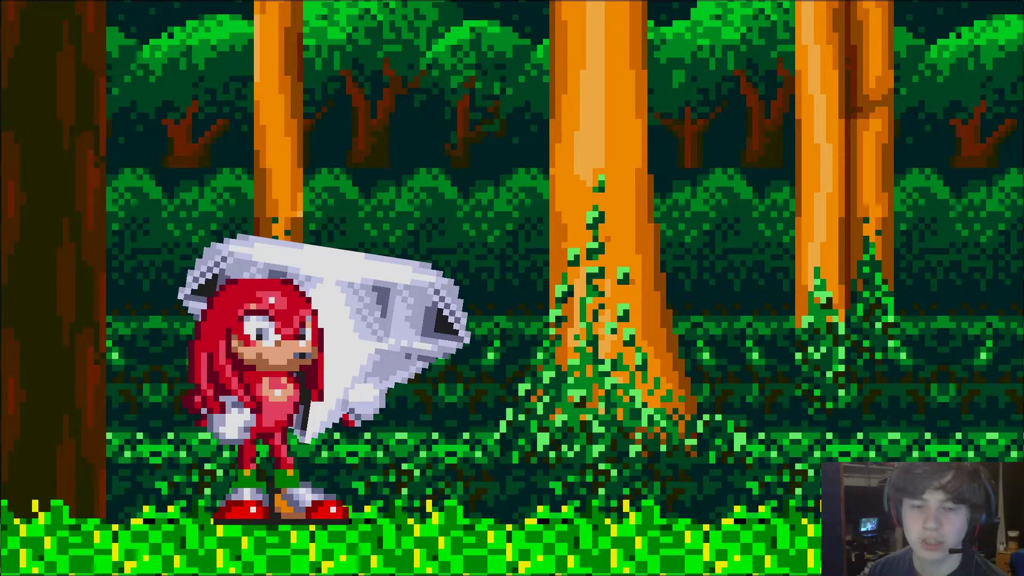
pyautogui.scroll(-7, 357, 306)
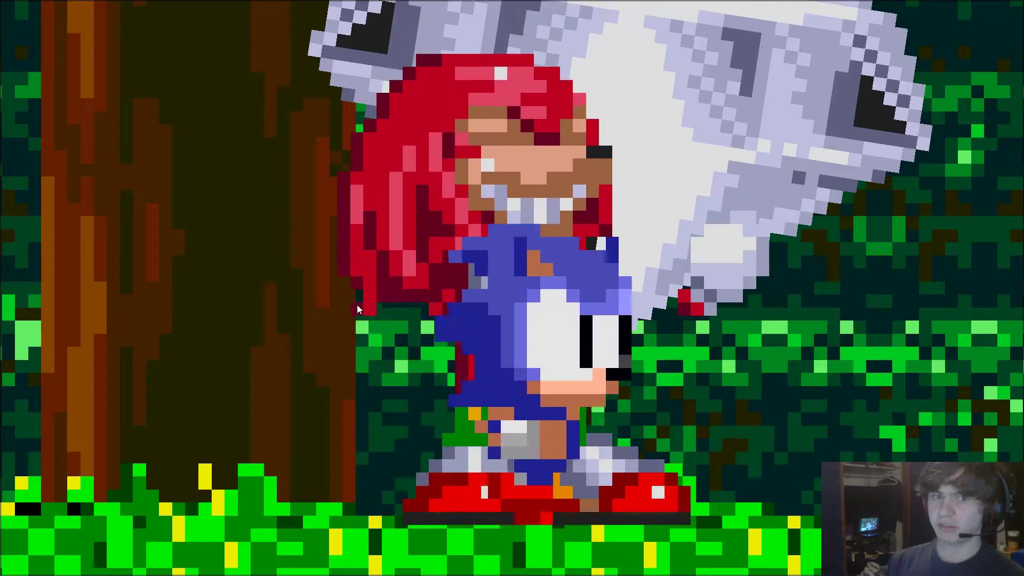
pyautogui.scroll(-5, 357, 305)
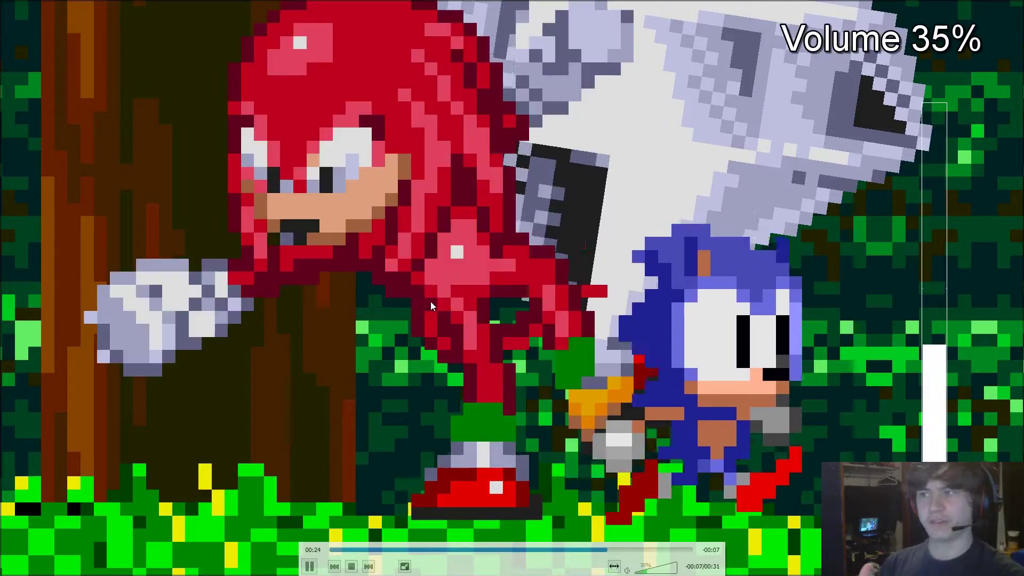
pyautogui.scroll(1, 428, 300)
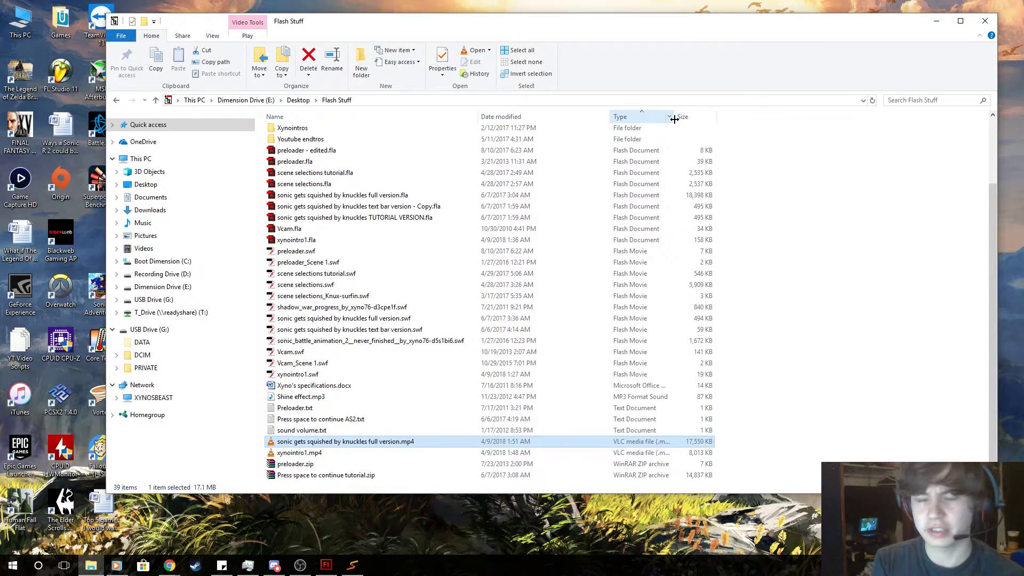
# Minimize the Flash Stuff folder, leave Swivel's conversion result for the options and reposition the Swivel window nearer the middle of the desktop
pyautogui.click(937, 22)
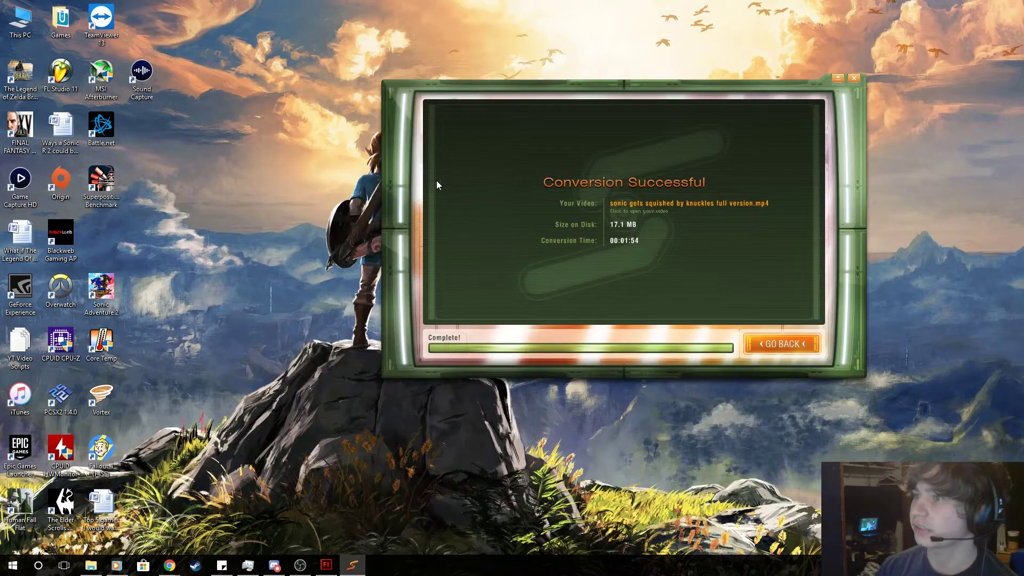
pyautogui.click(782, 344)
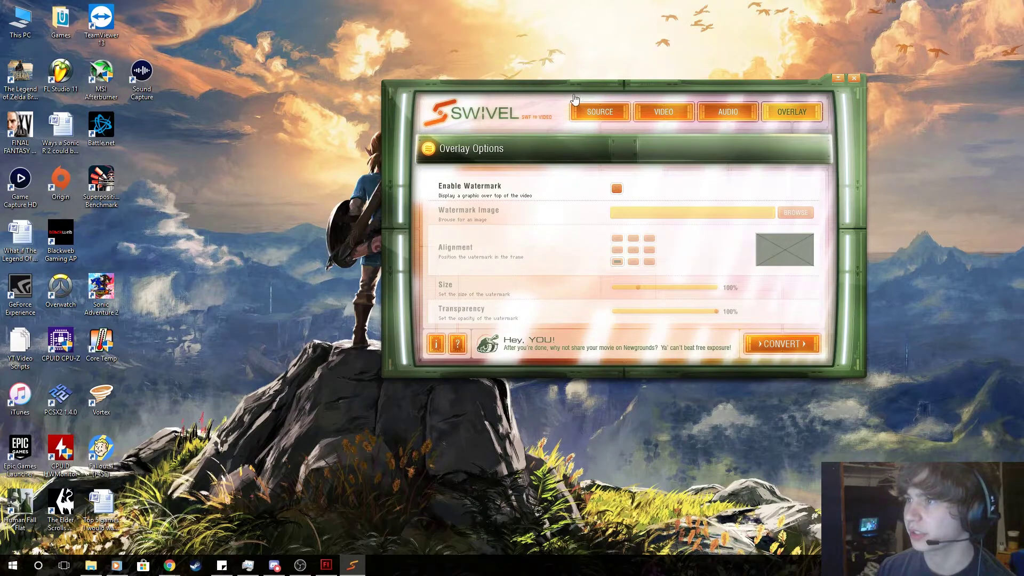
pyautogui.moveTo(462, 111); pyautogui.dragTo(352, 117)
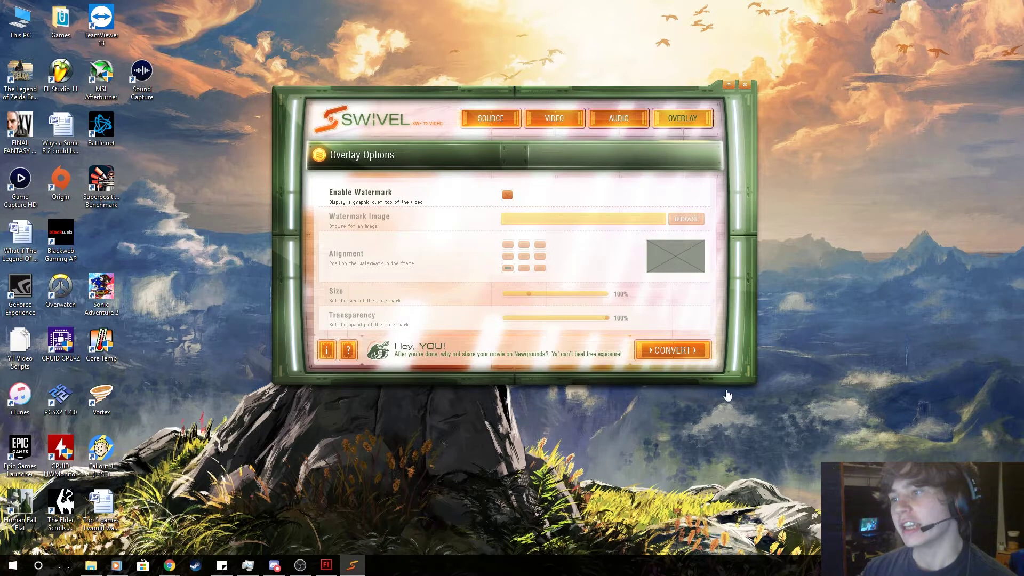
pyautogui.moveTo(435, 112); pyautogui.dragTo(464, 99)
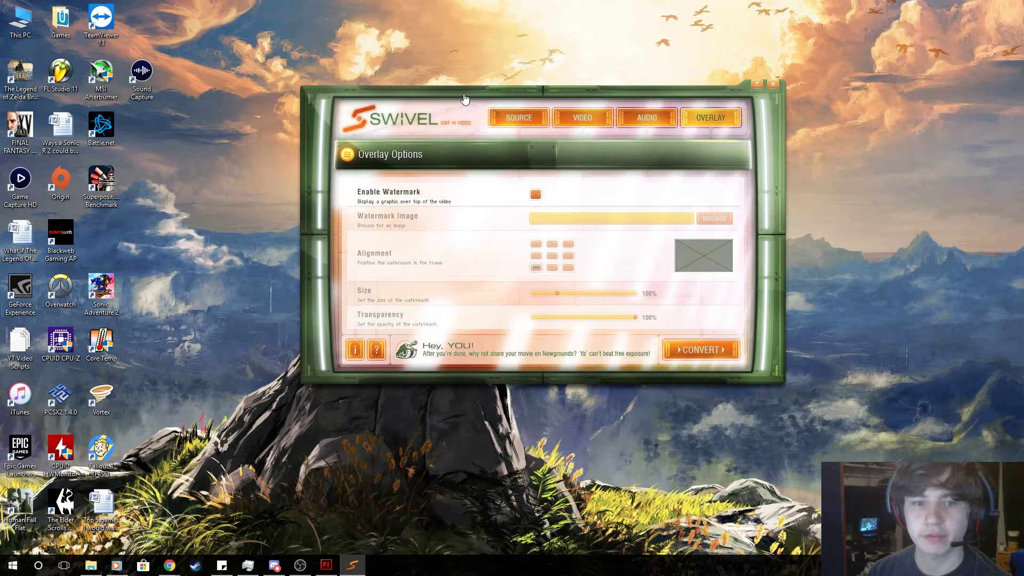